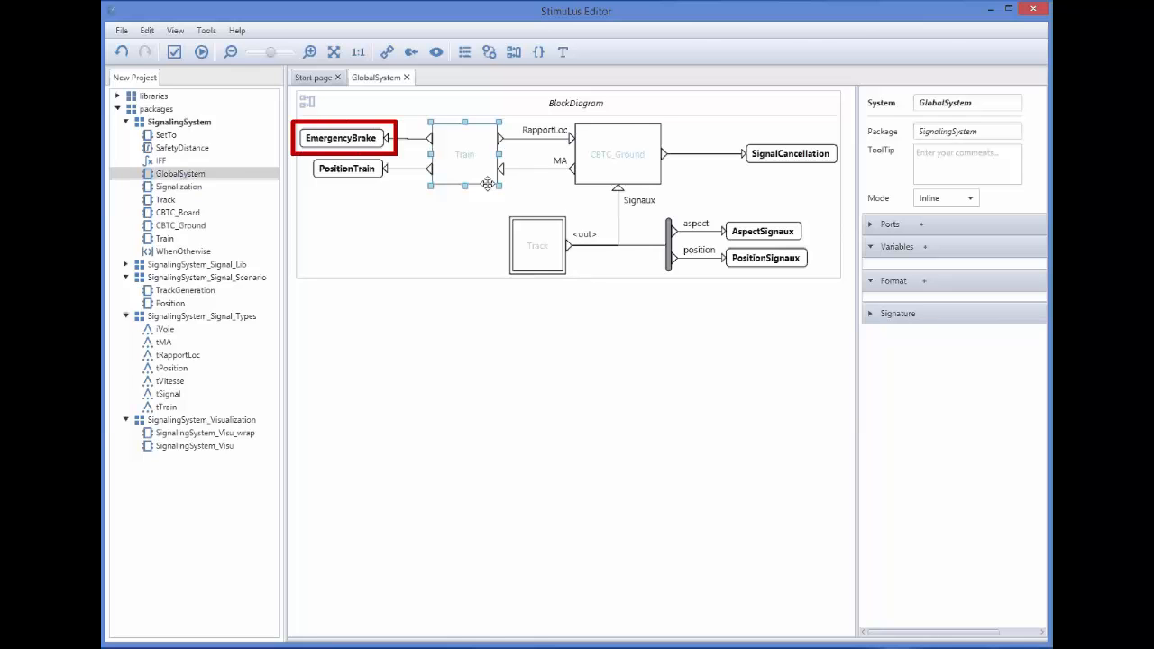
- Inspect the CBTC_Ground and Track blocks, and examine the emergency brake requirement in CBTC_Board, referenced inside the Train block
click(587, 182)
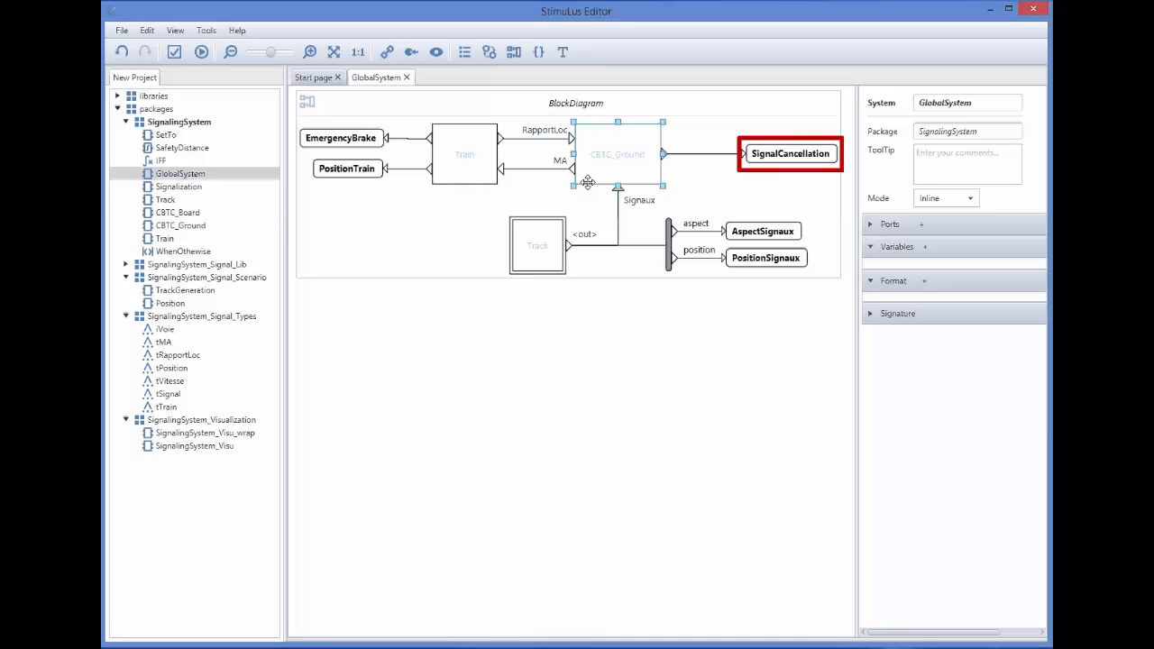
click(550, 270)
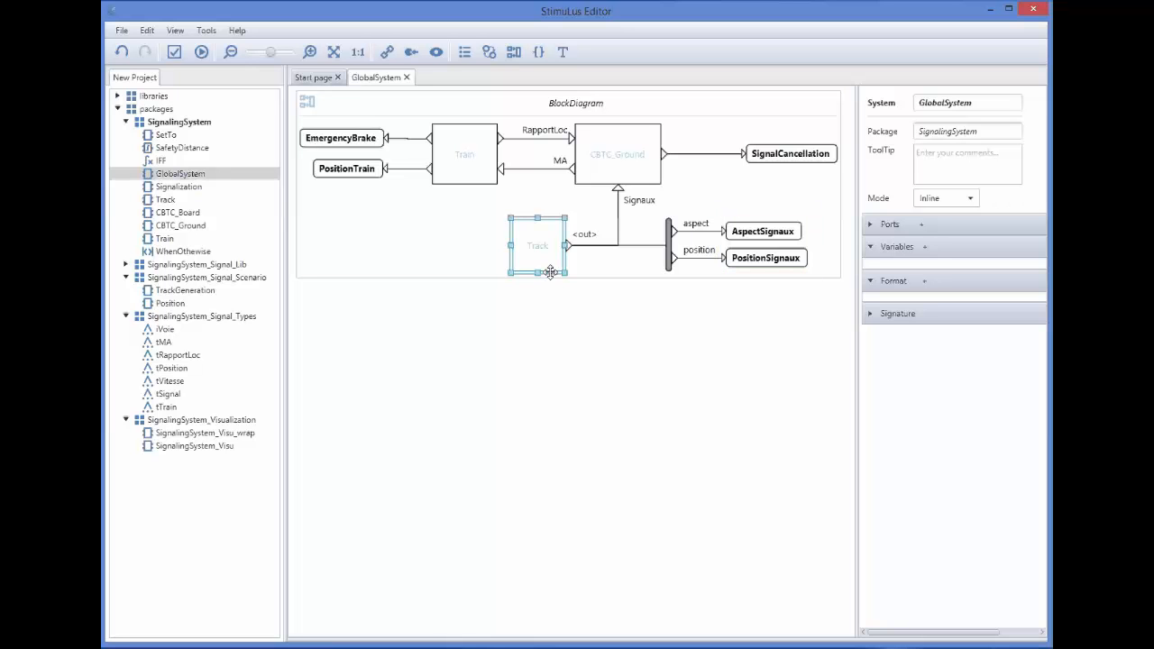
double_click(464, 157)
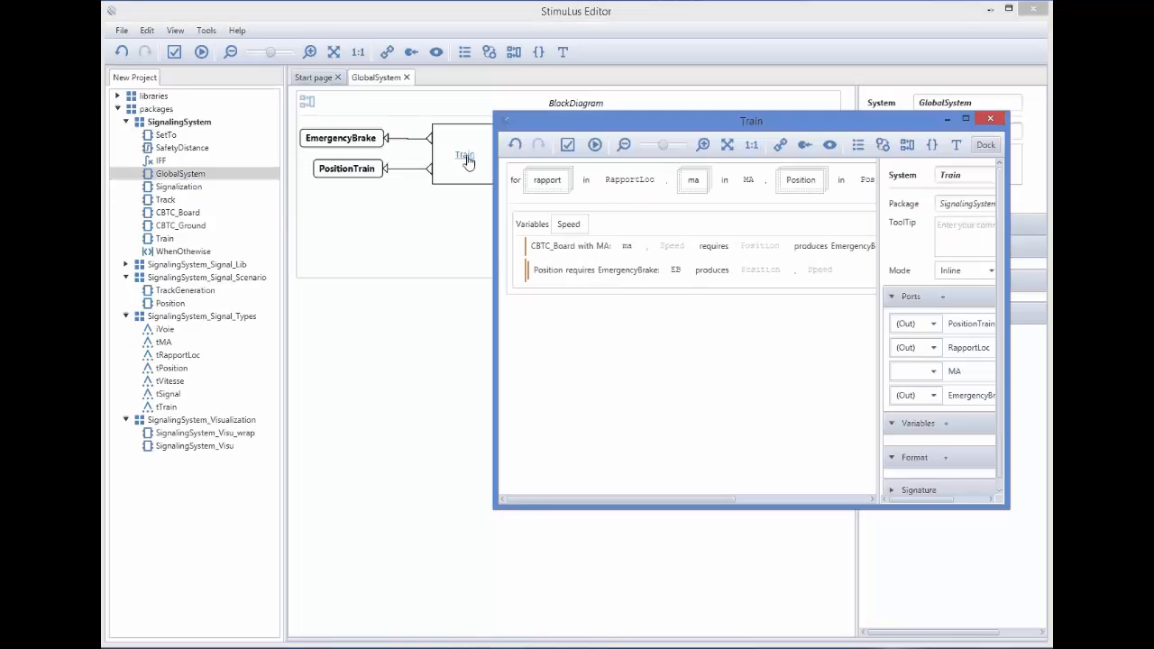
right_click(561, 250)
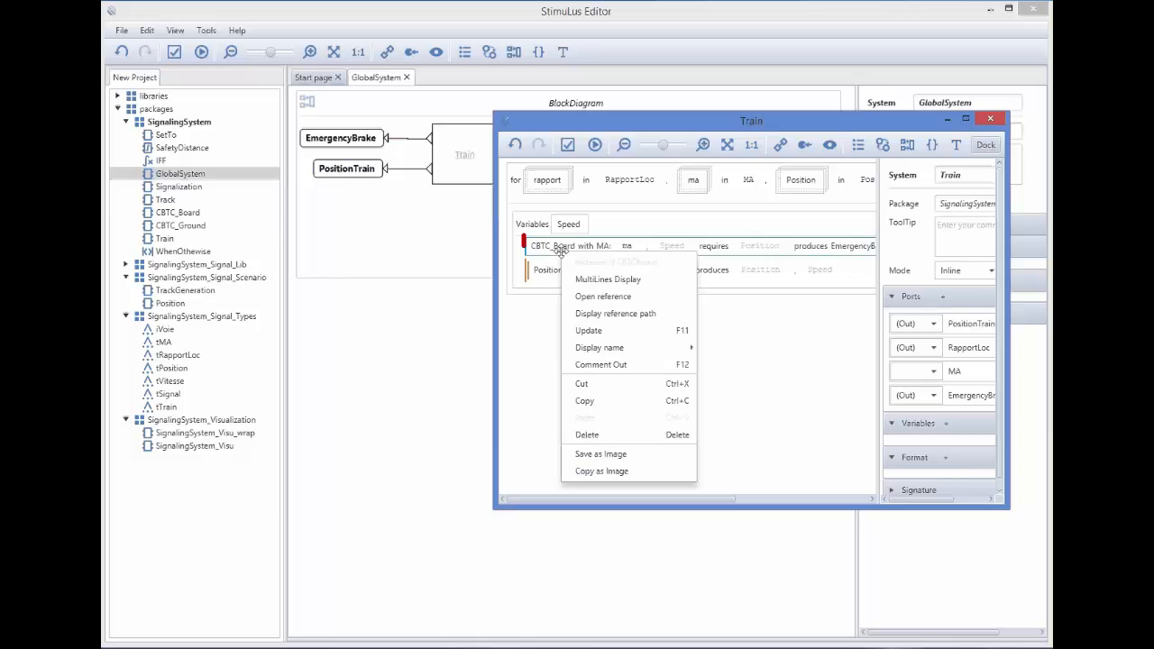
click(606, 295)
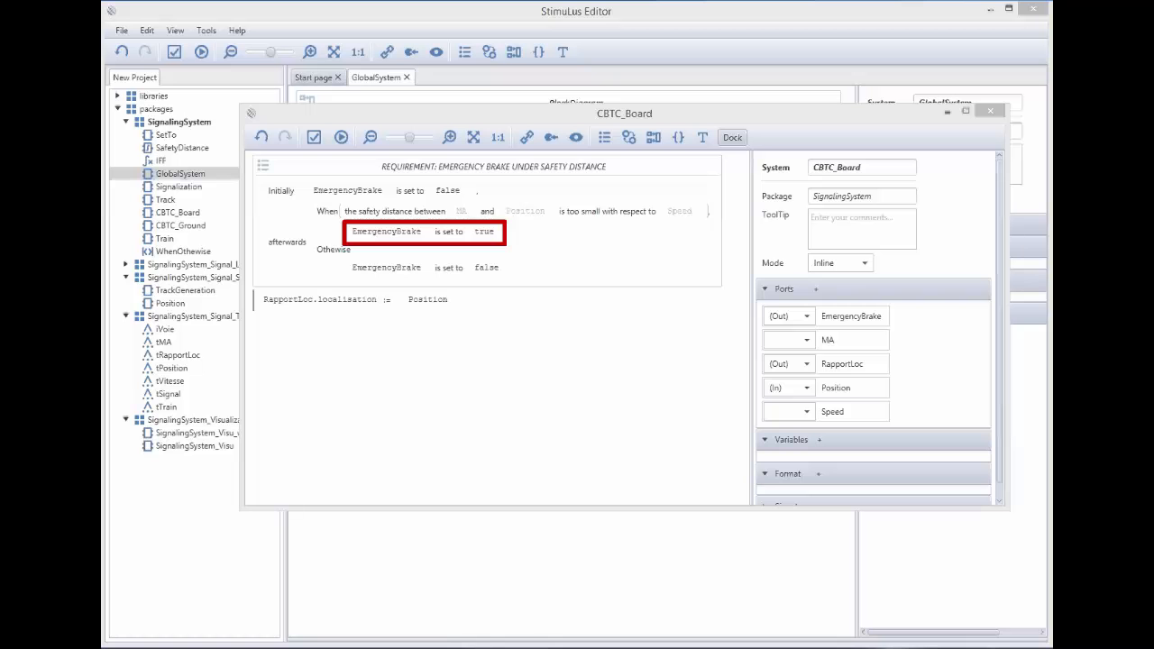
click(990, 111)
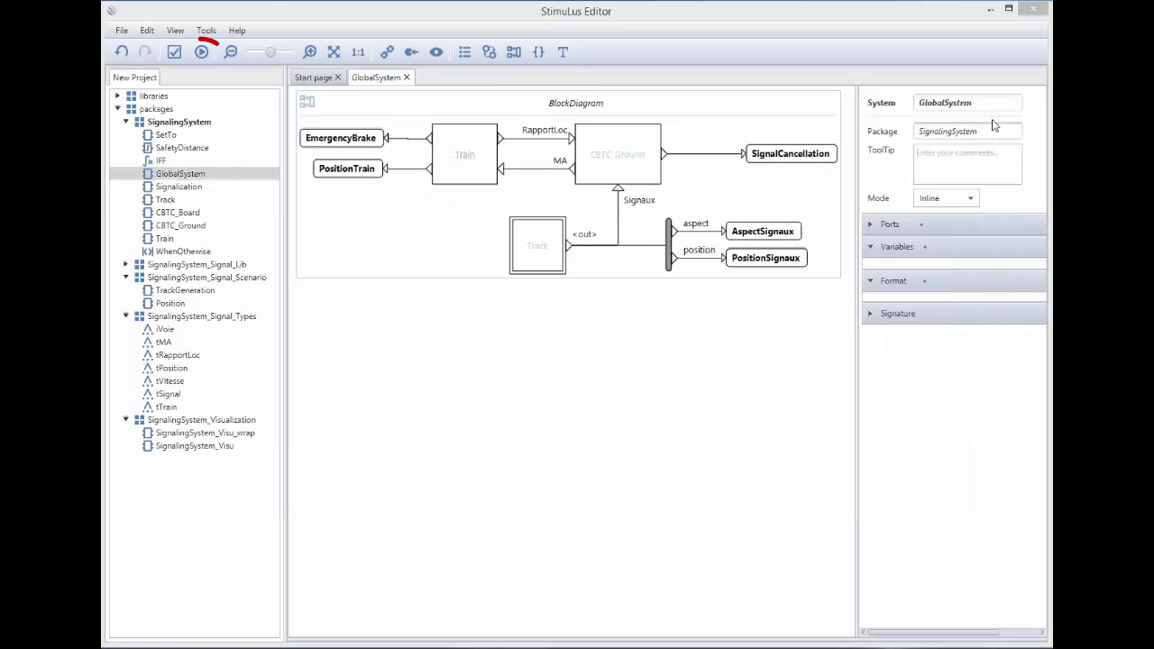
- Simulate GlobalSystem in batches of 10 steps with a period of 10 seconds, and close the debugger
click(201, 54)
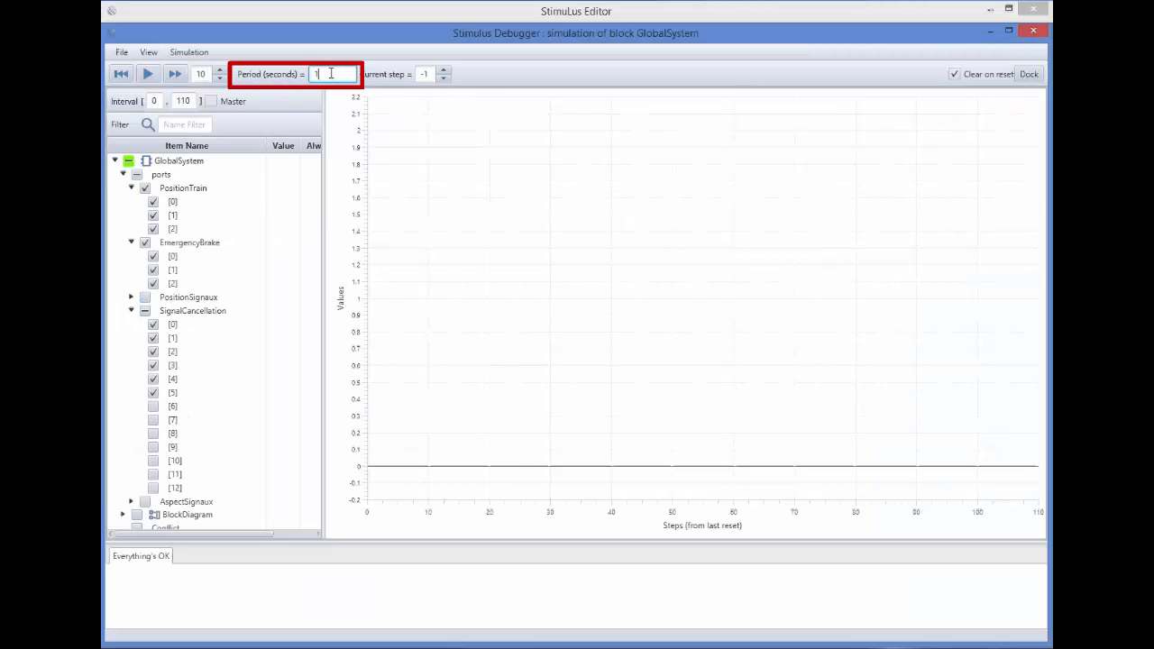
text(0)
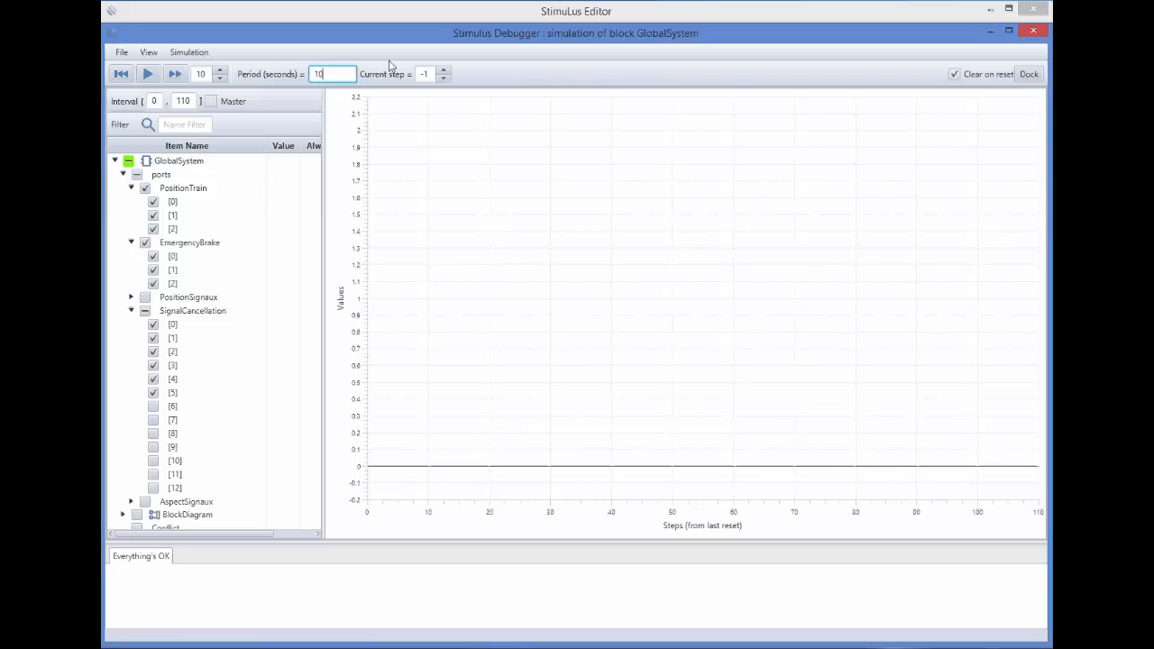
click(174, 74)
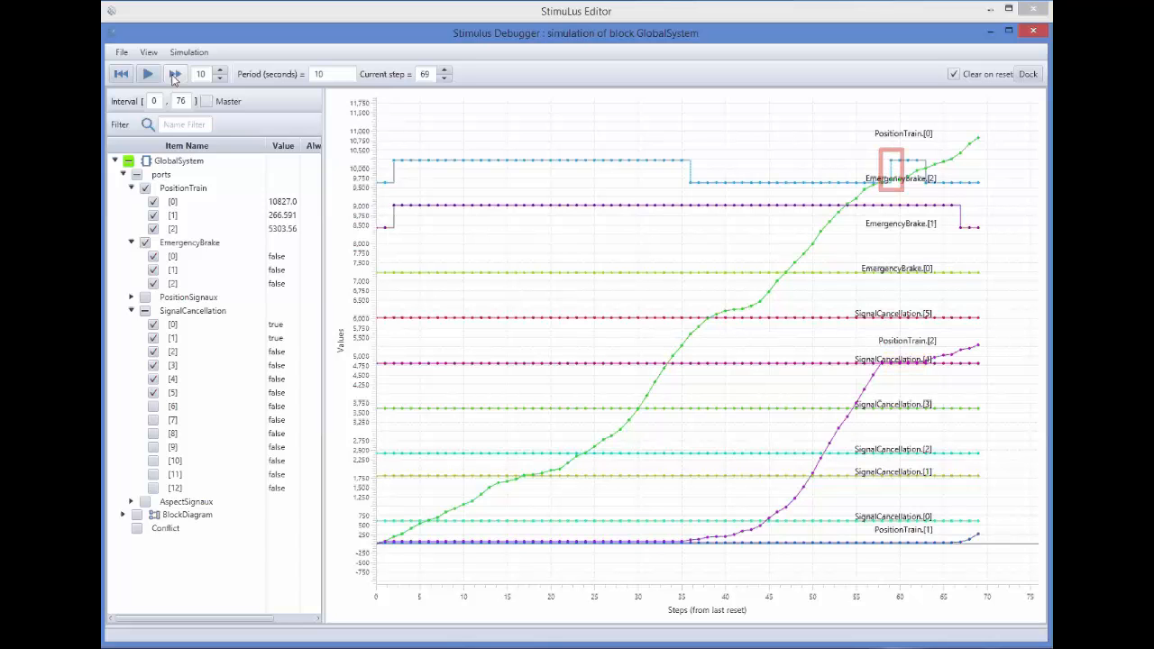
click(1034, 34)
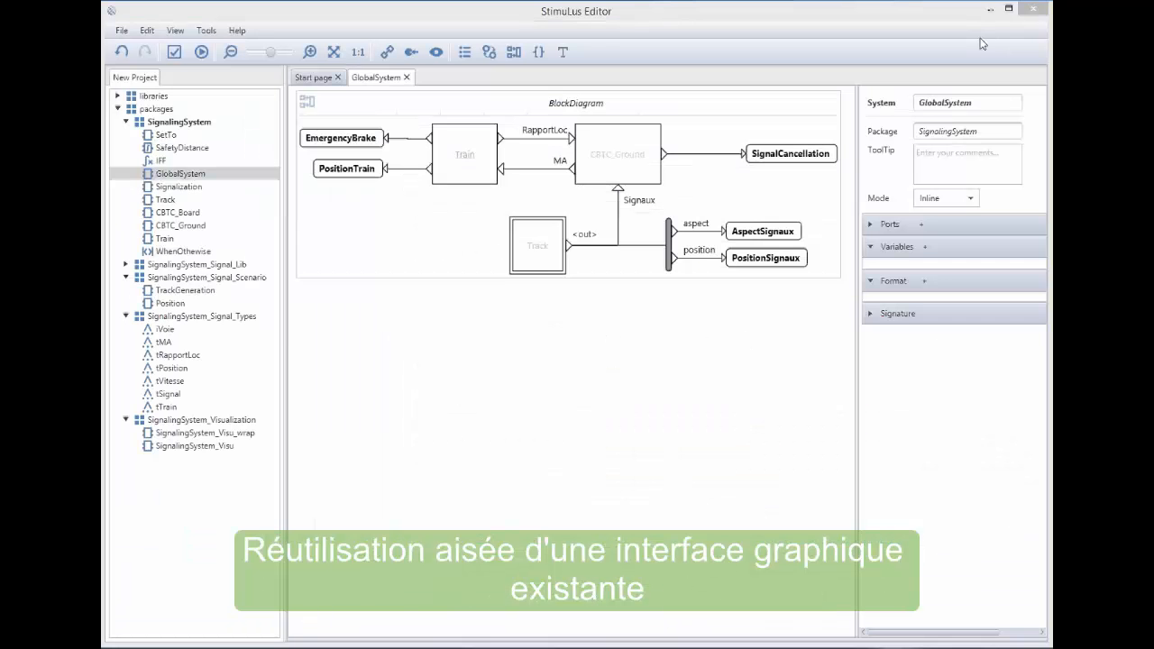
- Add an instance of the SignalingSystem_Visu system below the block diagram of GlobalSystem
click(173, 447)
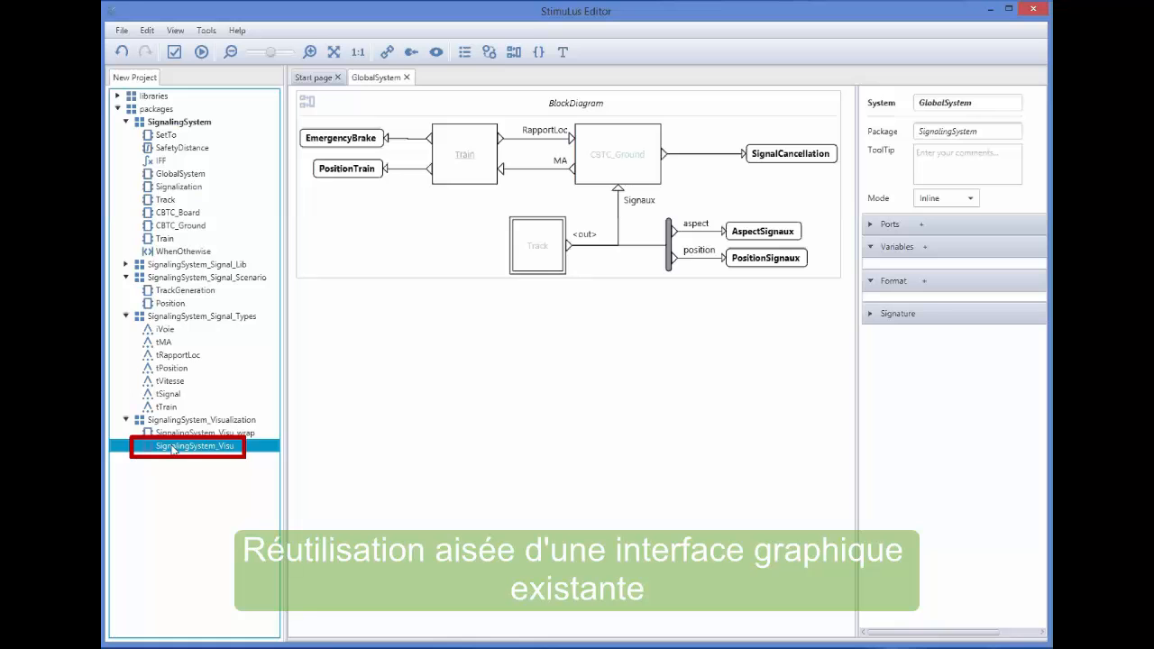
drag(392, 385, 393, 385)
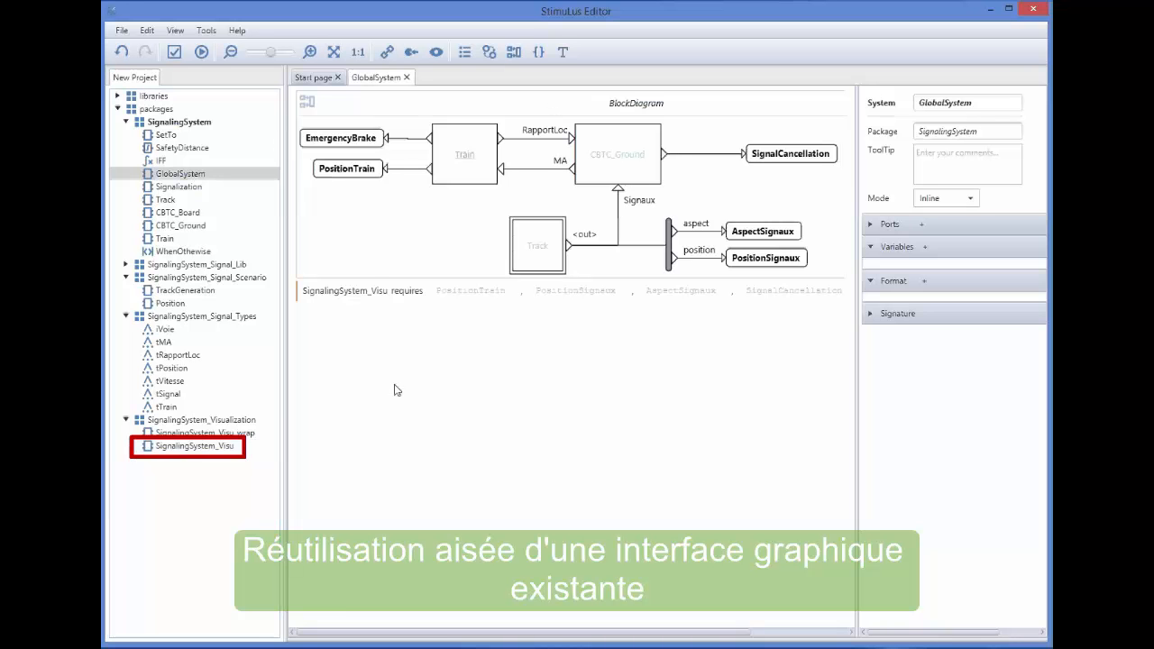
- Examine the SignalingSystem_Visu definition and the external library configuration of its SignalingSystem_Visu_wrap reference
right_click(326, 291)
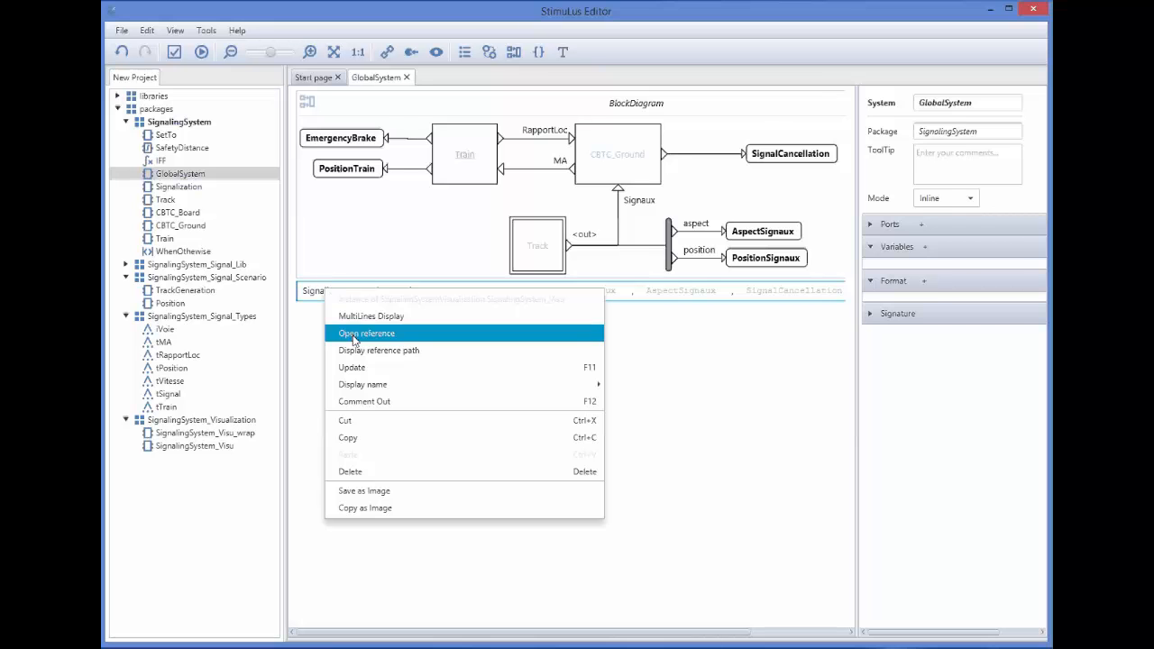
click(354, 333)
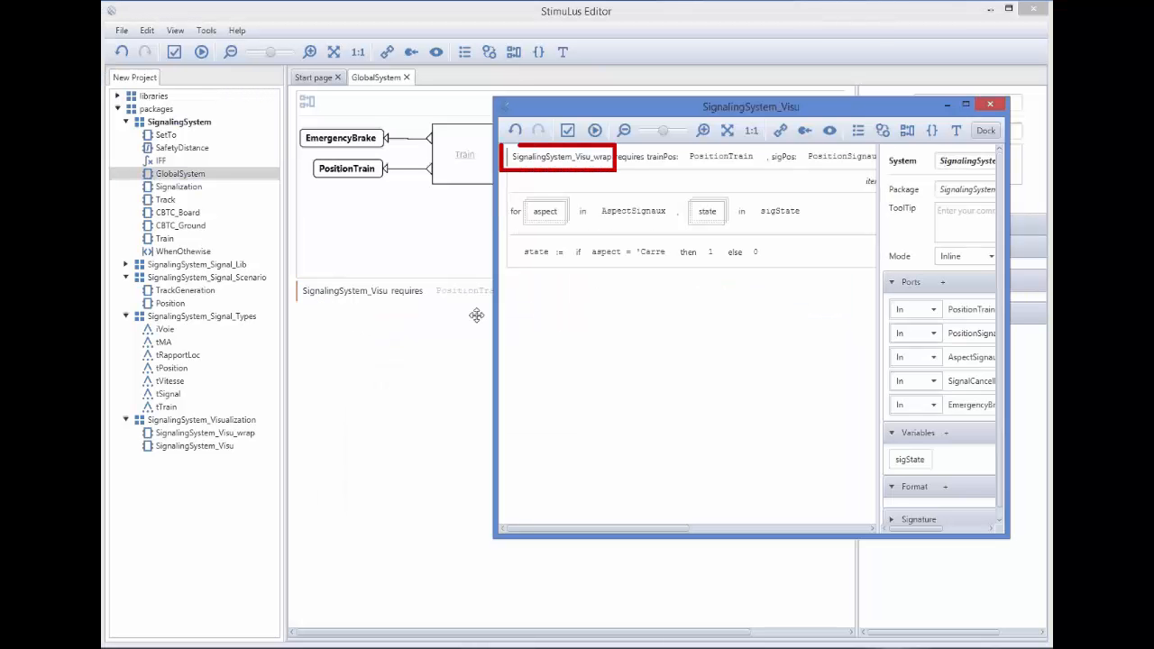
right_click(546, 158)
click(568, 205)
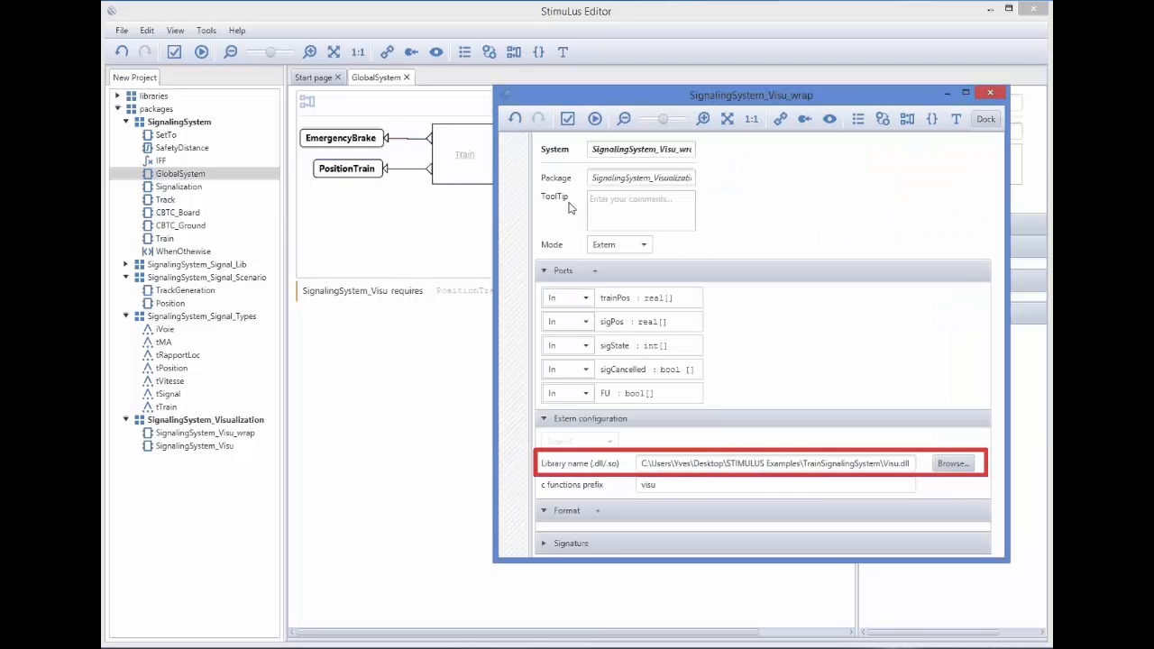
click(990, 92)
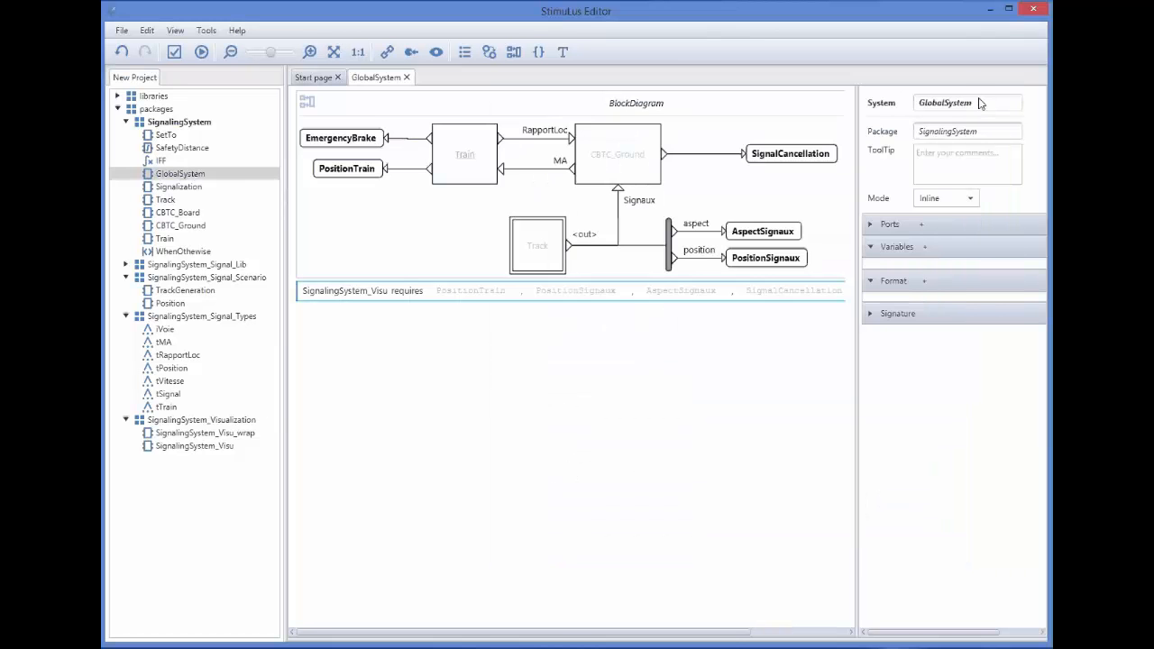
- Simulate GlobalSystem with the train visualization, running the initial step singly and continuing in 10-step batches to step 100
click(201, 52)
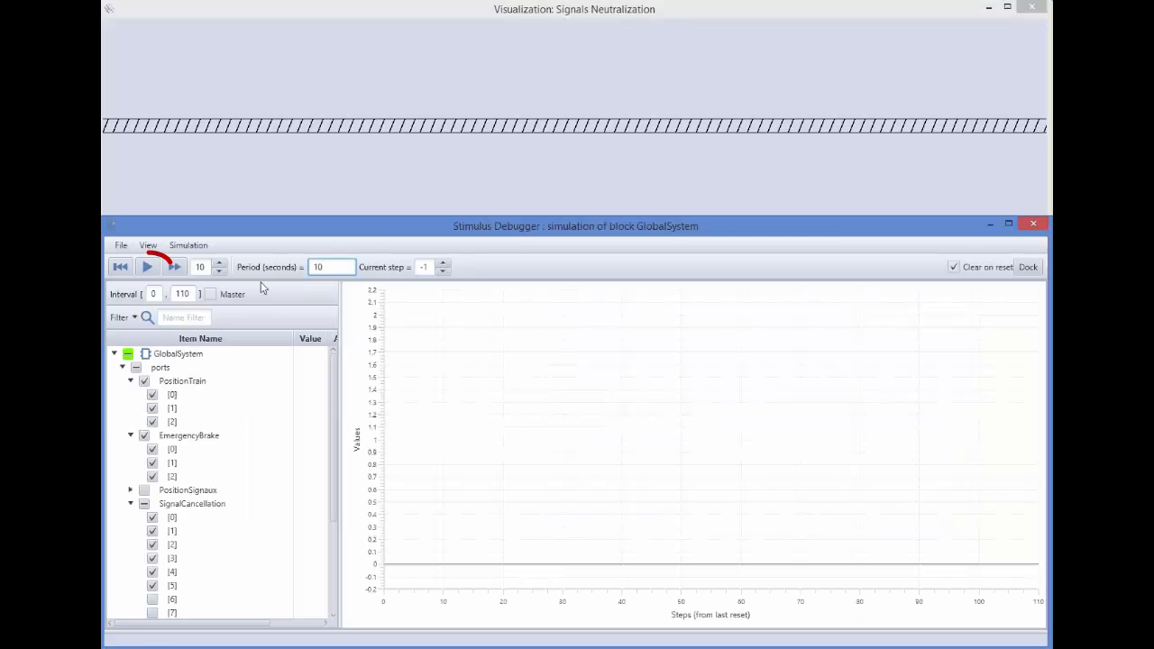
click(147, 267)
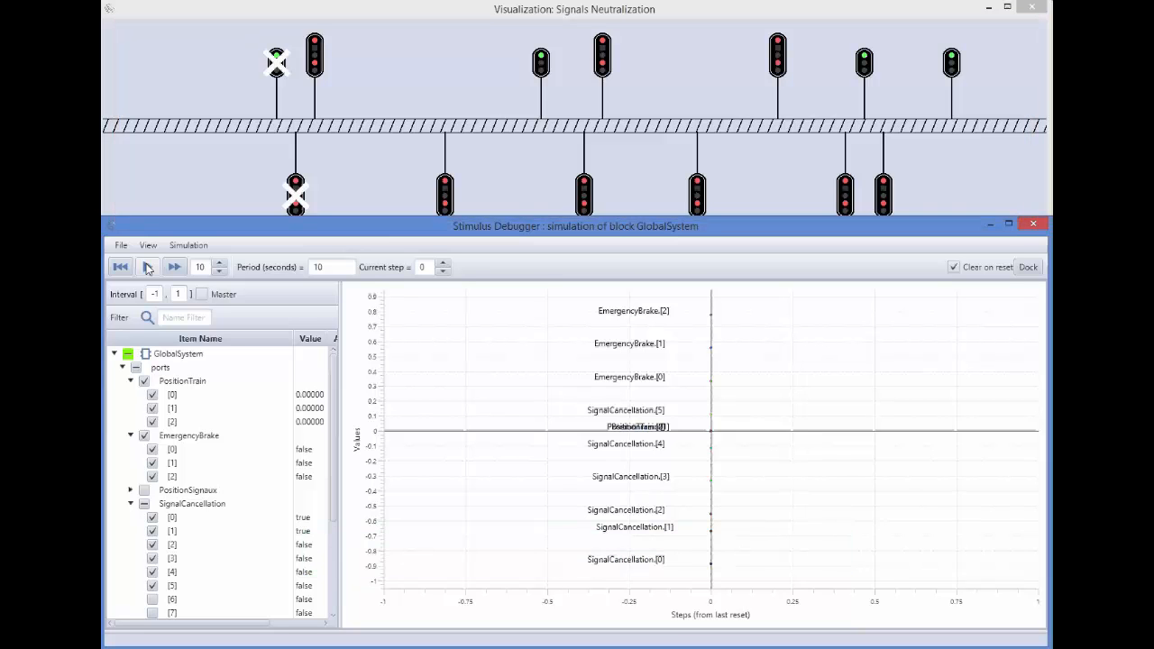
click(172, 268)
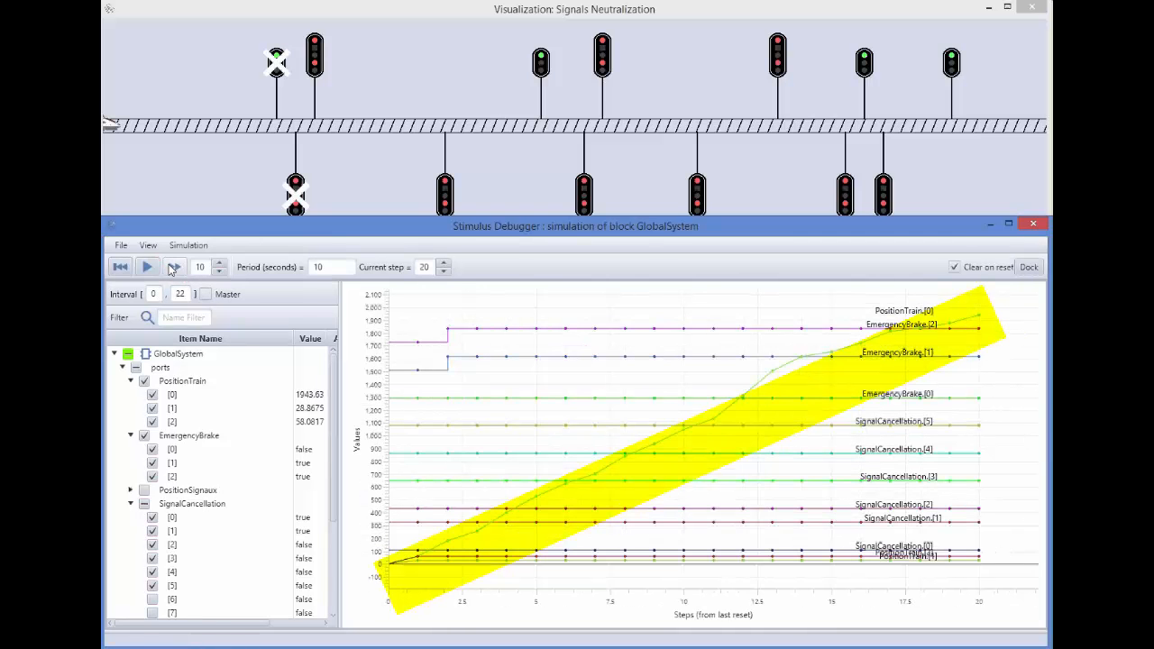
click(172, 268)
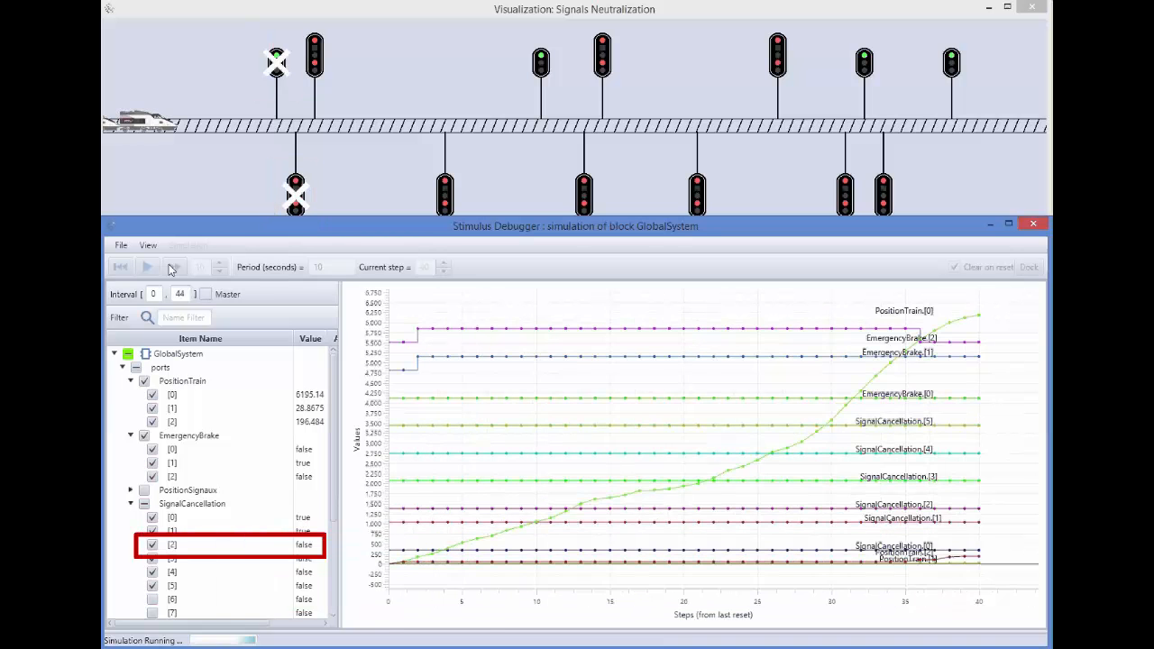
click(173, 268)
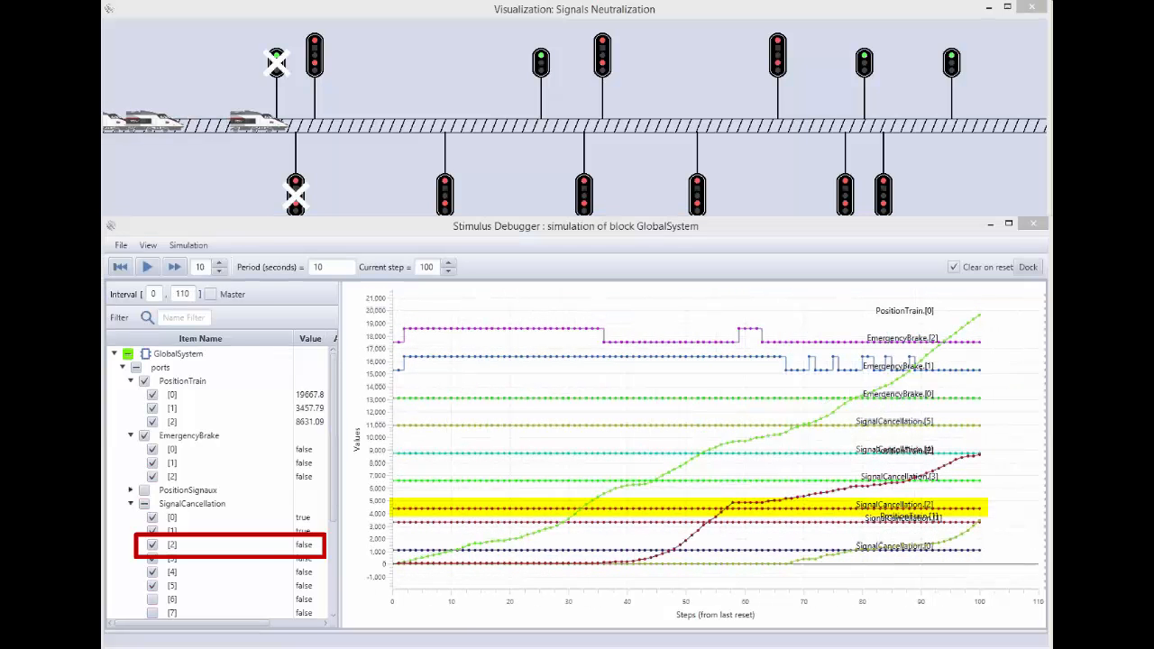
- Highlight the SignalCancellation [2] curve and continue the simulation in further 10-step batches
click(215, 550)
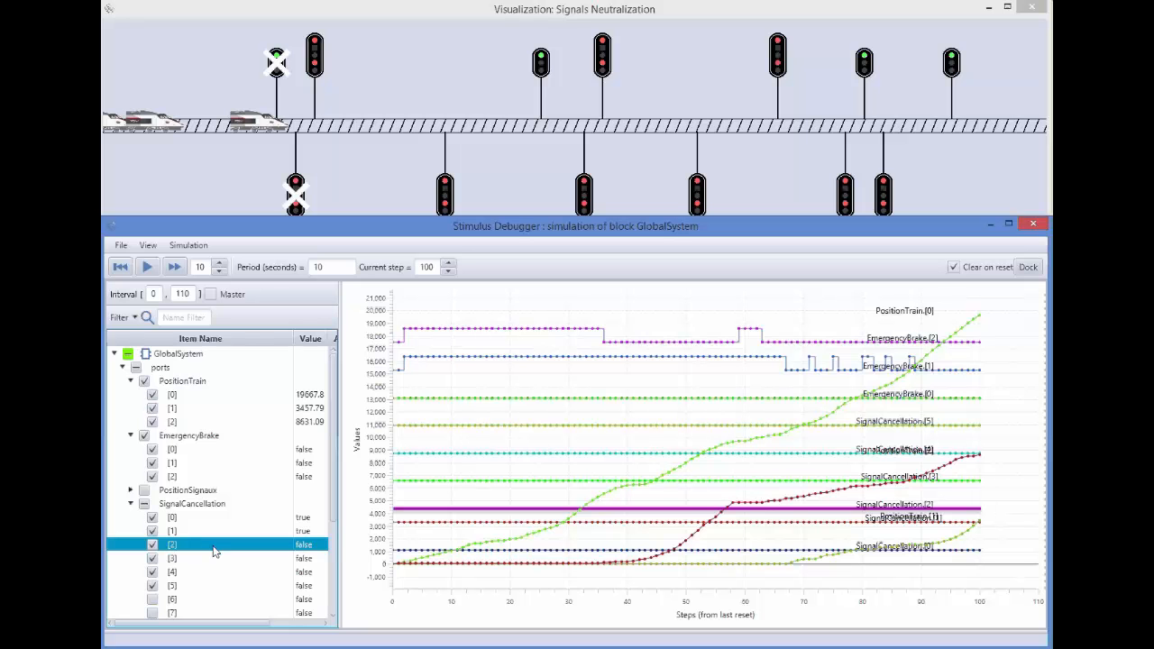
click(176, 276)
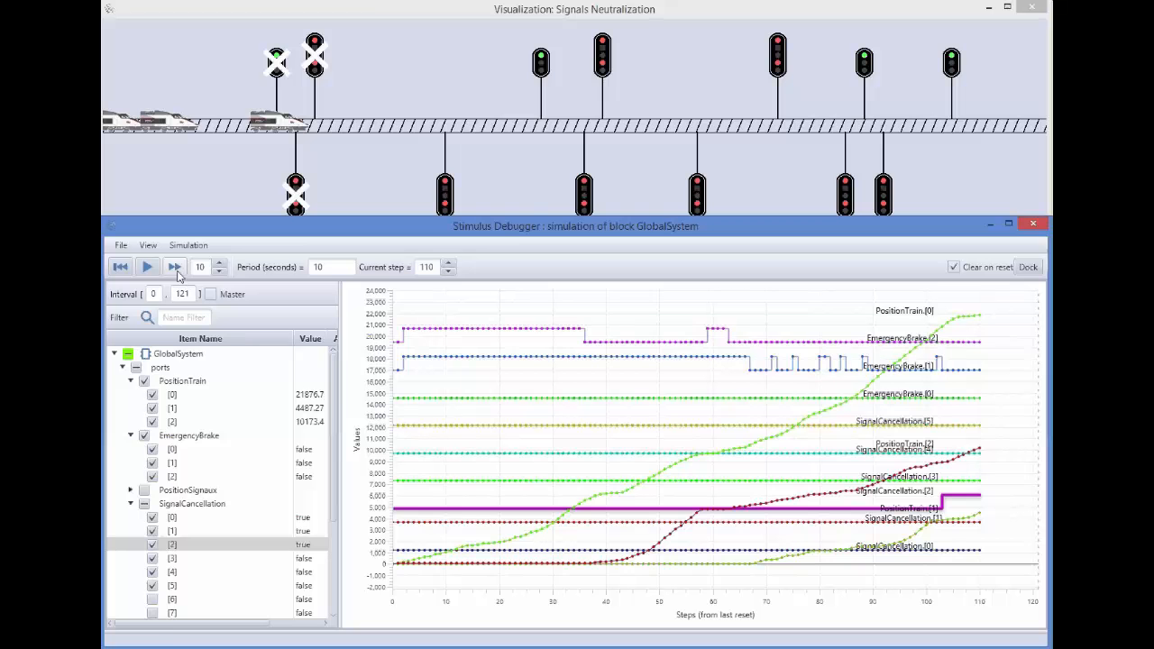
click(177, 276)
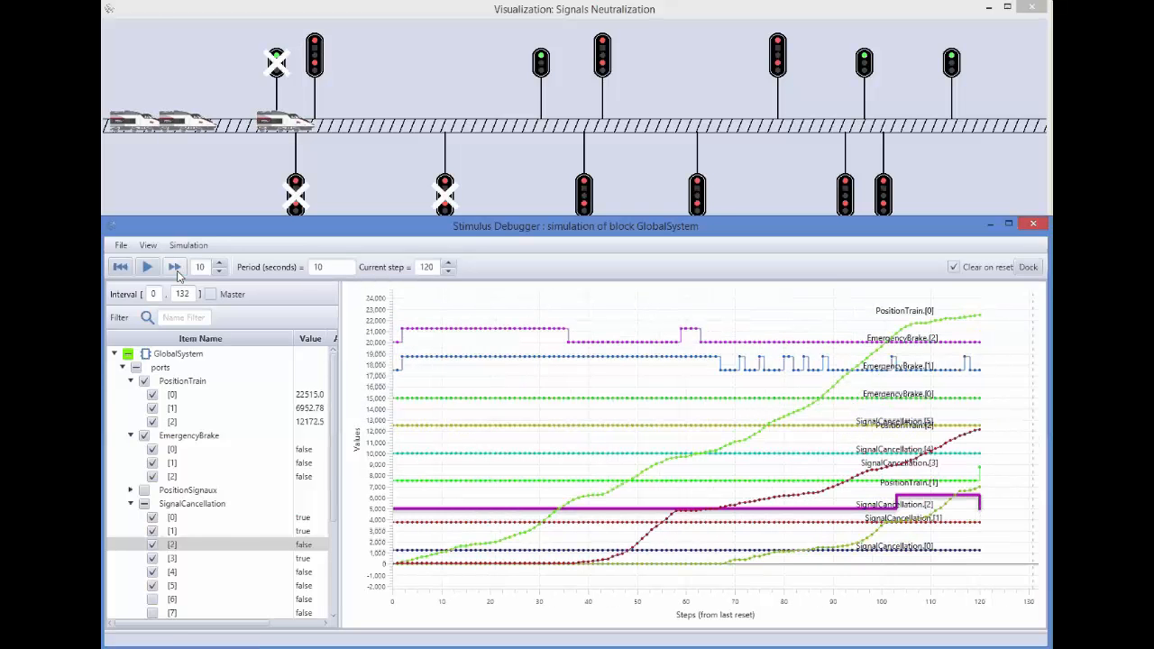
click(176, 276)
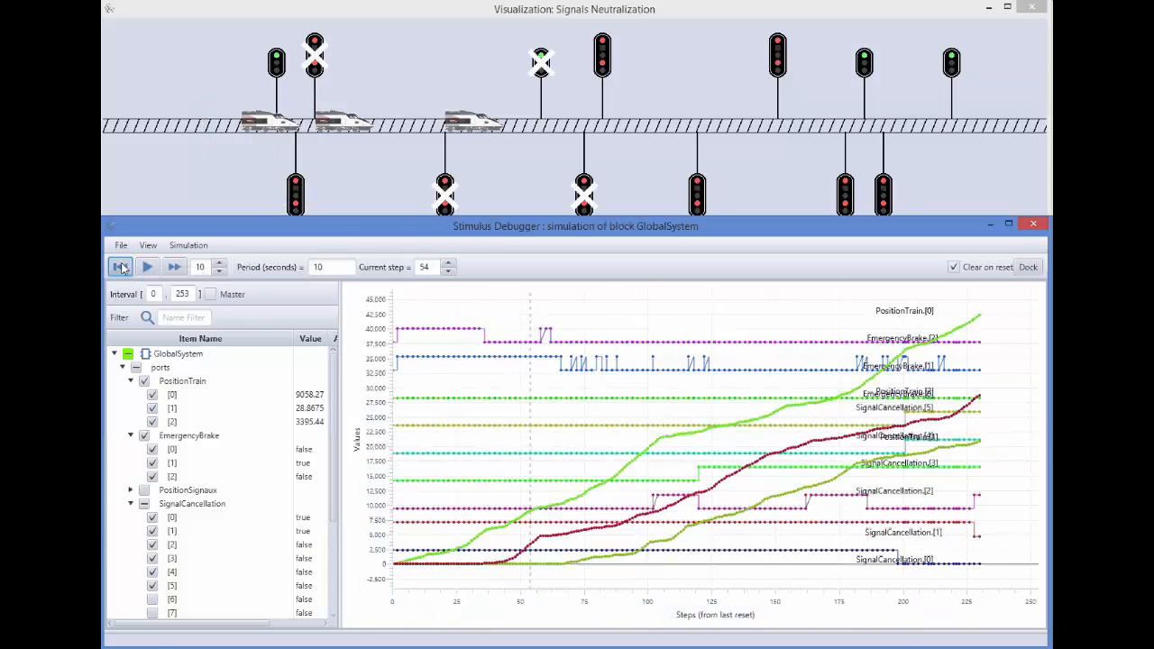
- Generate two more test cases by resetting the simulation and running its initial step each time, and close the debugger
click(121, 268)
click(146, 267)
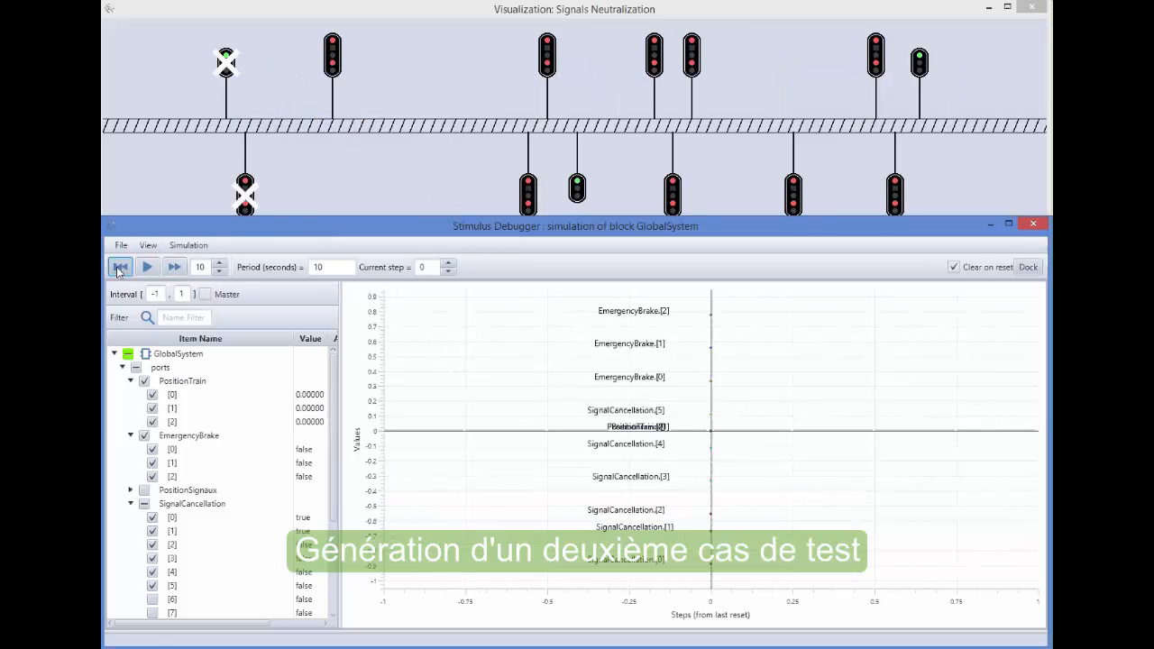
click(119, 268)
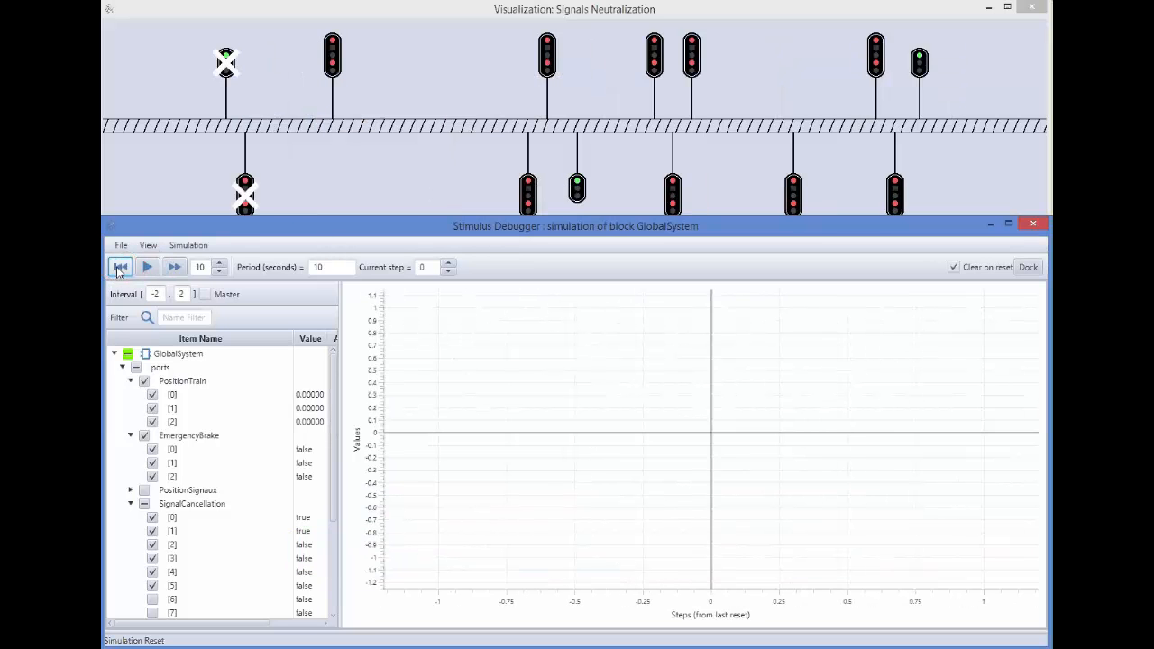
click(144, 268)
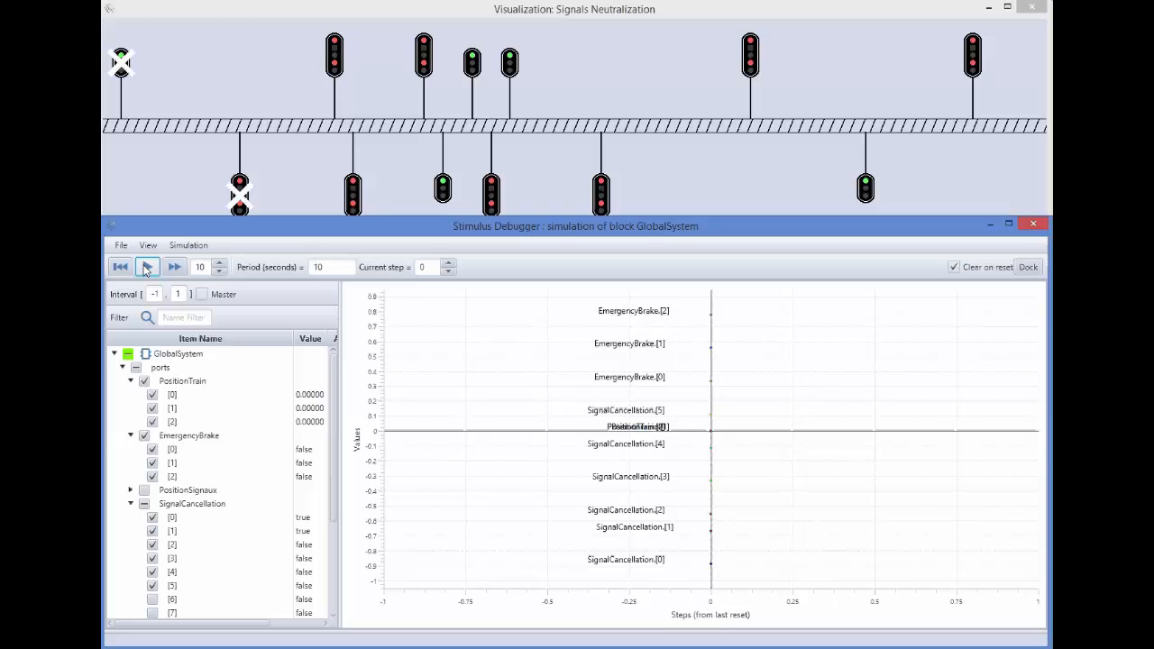
click(1033, 227)
click(1034, 227)
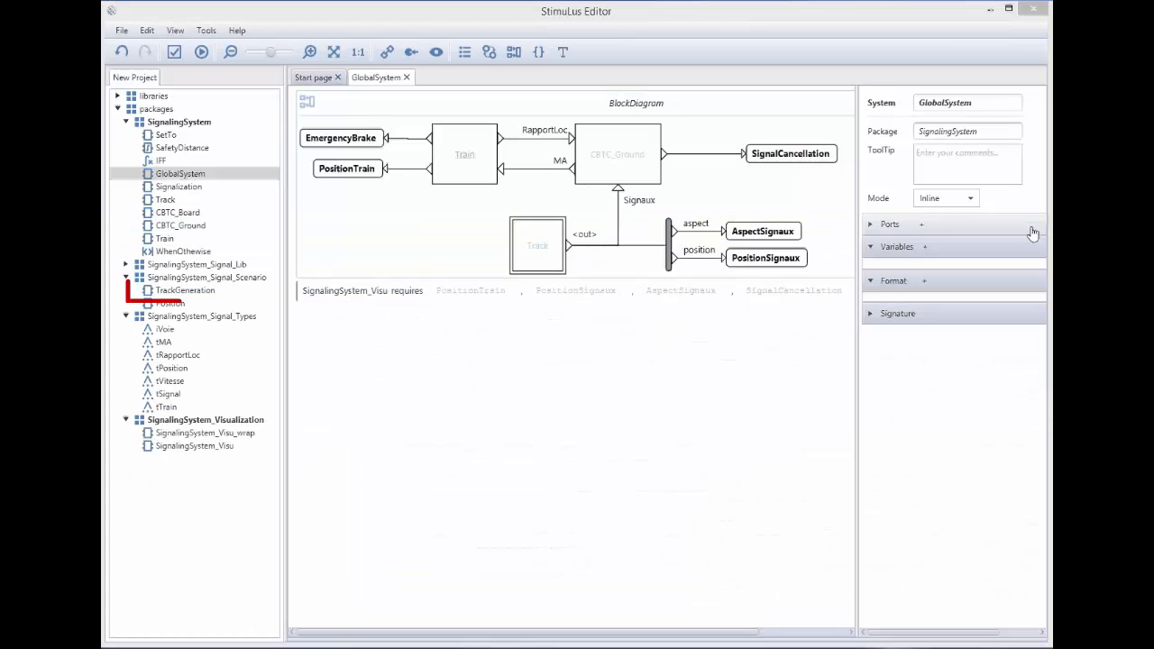
- Open the TrackGeneration scenario from the SignalingSystem_Signal_Scenario package
double_click(201, 291)
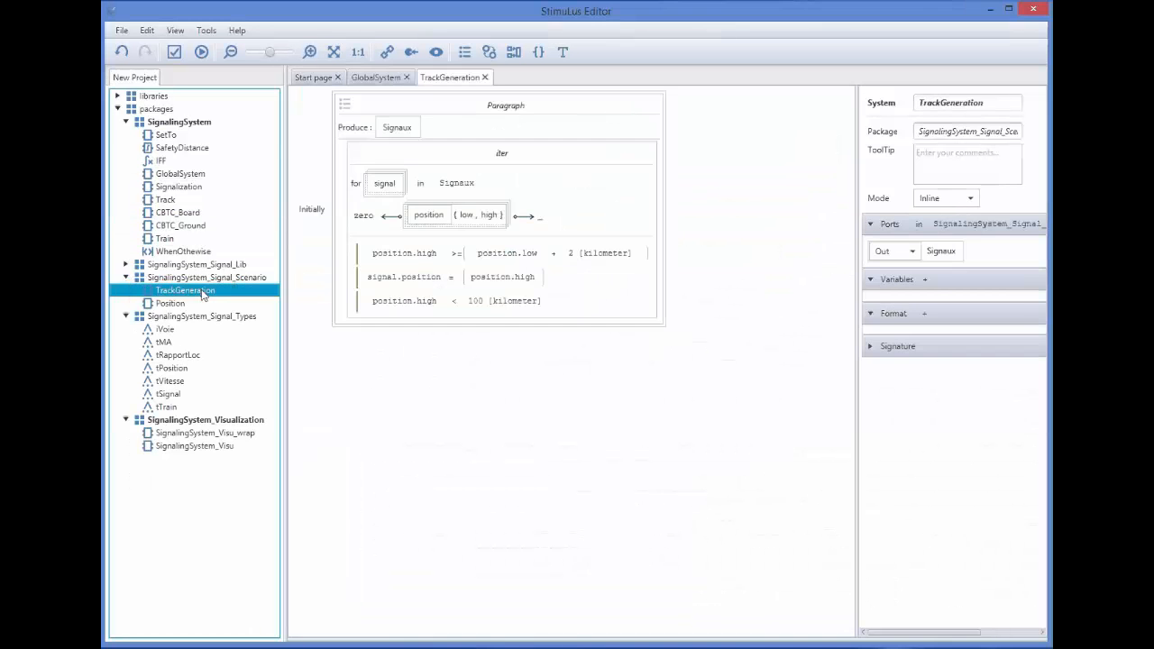